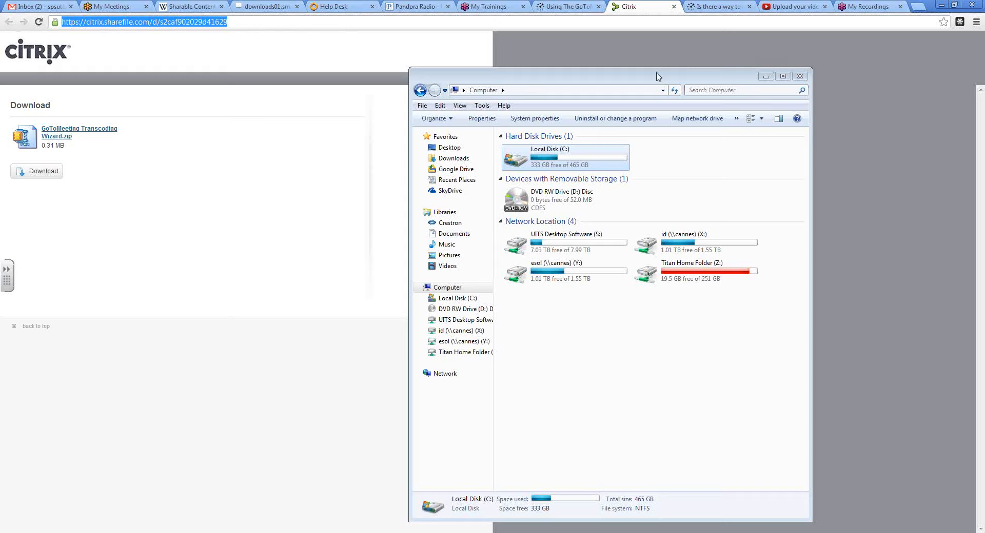
# - Browse to the GotoTraining folder on Titan Home Folder (Z:) and select the 2013-02-19 13.10 test teacher 1 recording
pyautogui.click(660, 272)
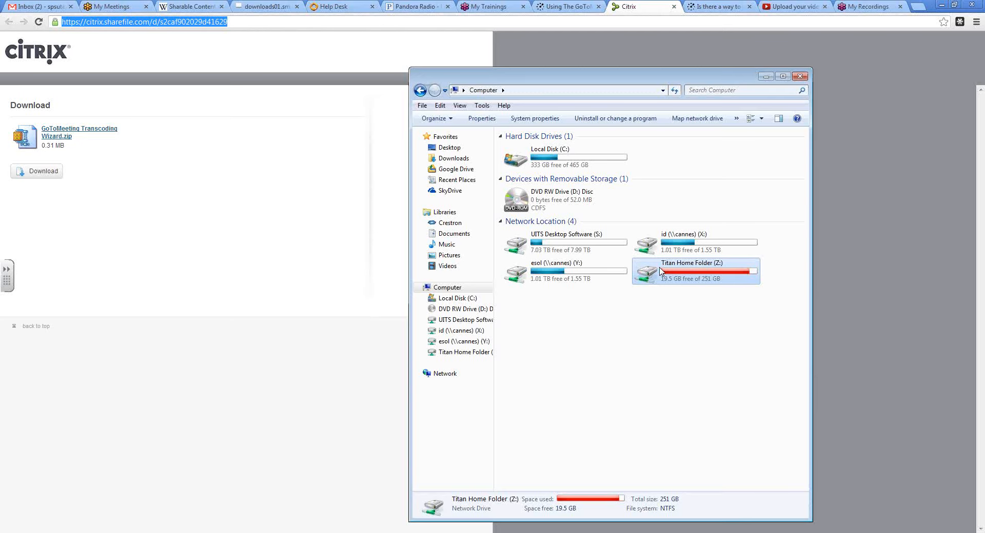
pyautogui.doubleClick(660, 272)
pyautogui.click(540, 150)
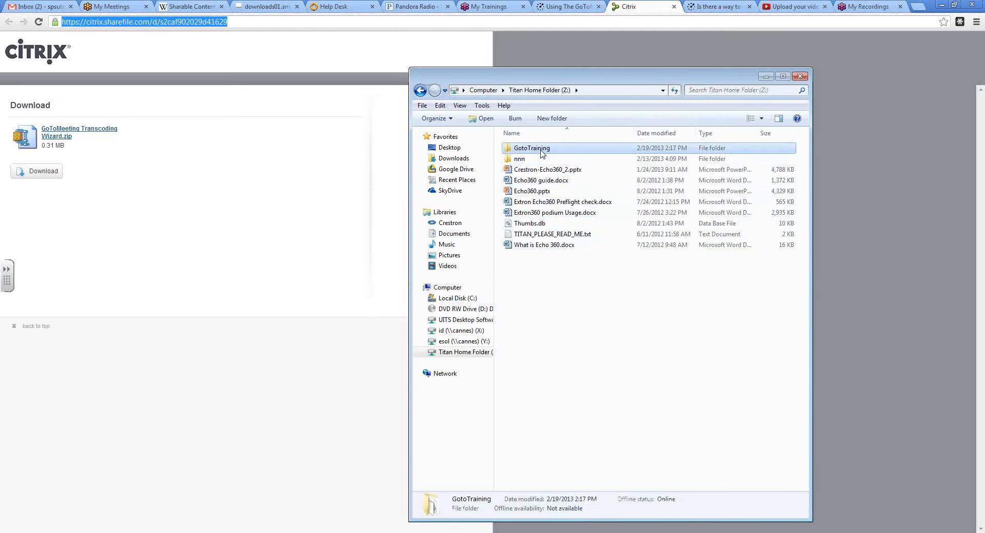
pyautogui.doubleClick(546, 149)
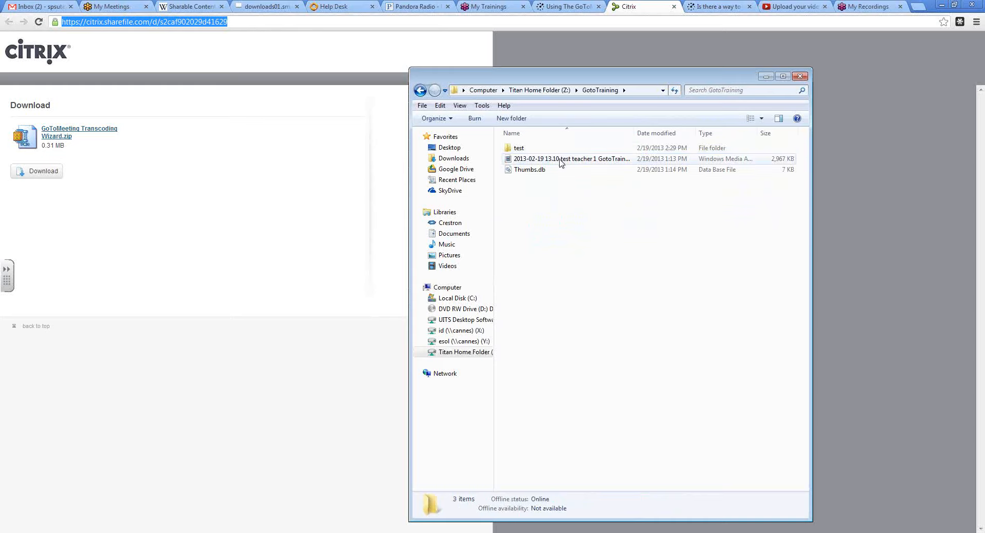
pyautogui.click(561, 162)
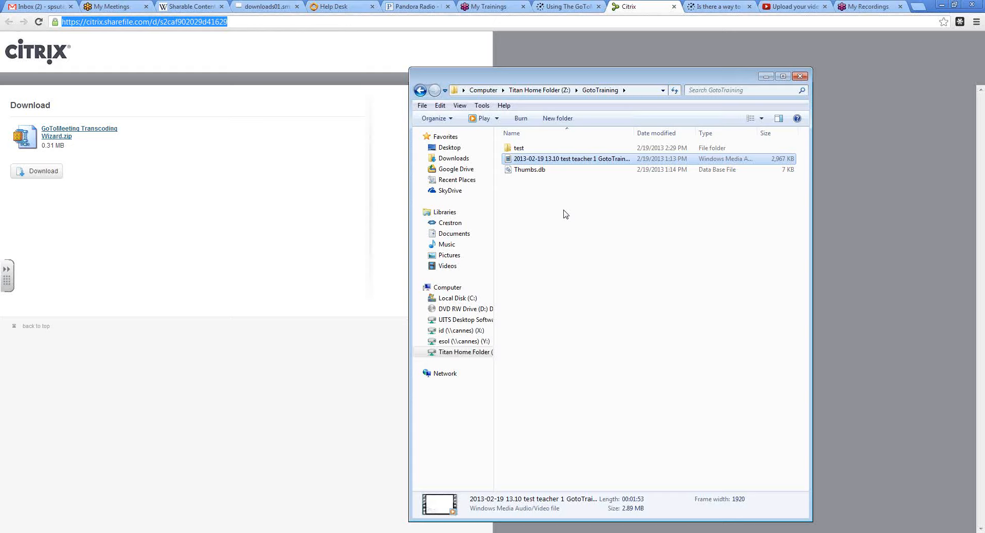
# - Switch to the Notepad note, examine the citrix.sharefile.com download link, and minimize the note
pyautogui.click(264, 21)
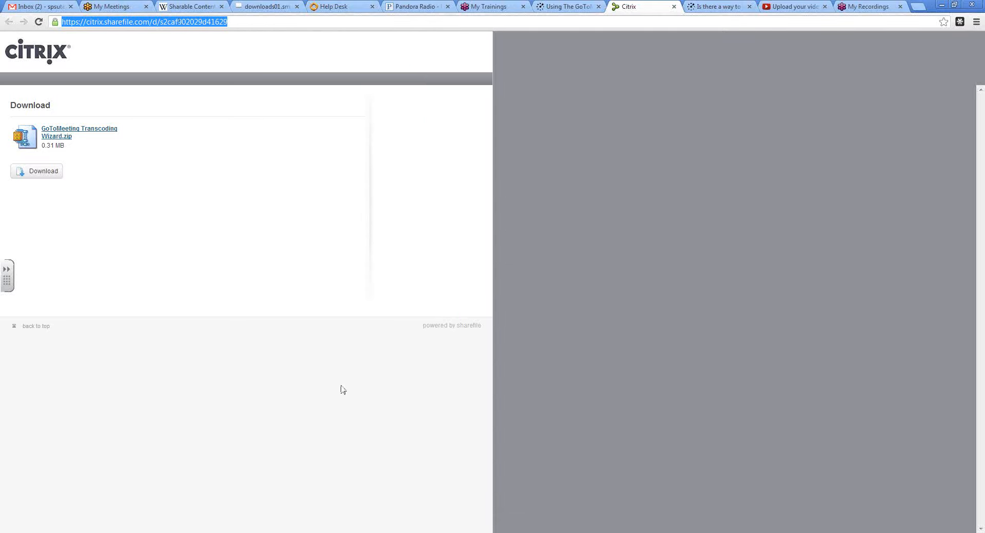
pyautogui.hotkey('alt', 'Tab')
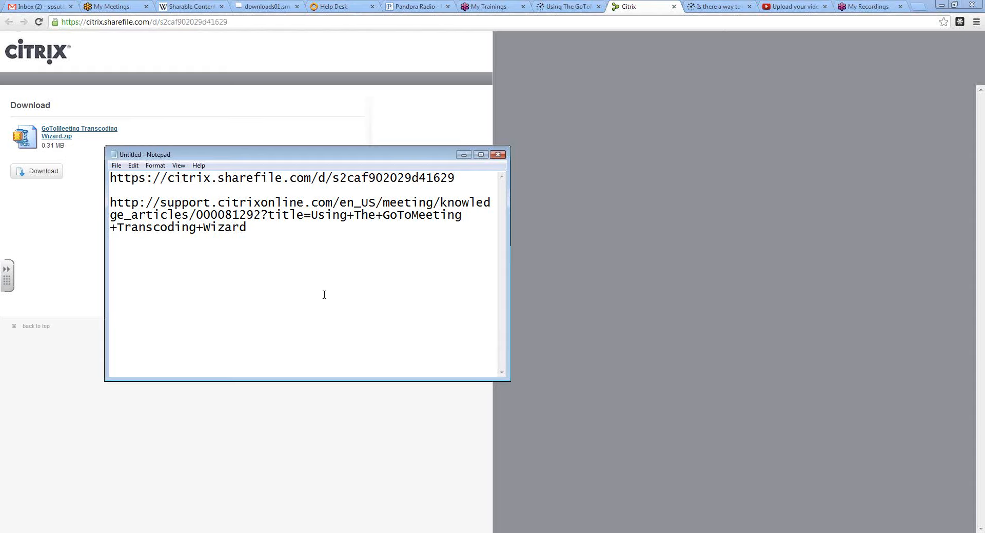
pyautogui.moveTo(455, 178); pyautogui.dragTo(110, 178)
pyautogui.click(126, 189)
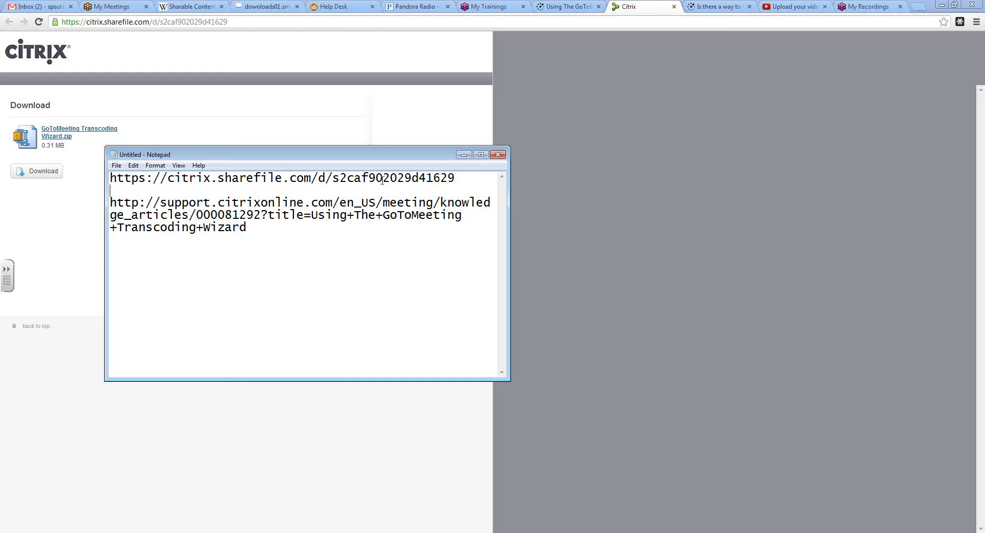
pyautogui.click(463, 154)
pyautogui.click(133, 165)
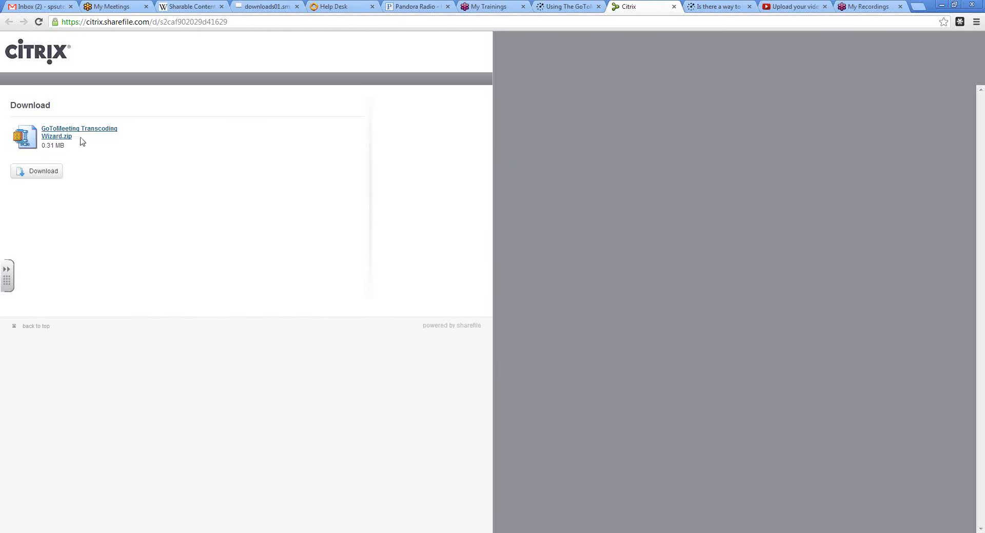
# - Download GoToMeeting Transcoding Wizard.zip from the Citrix page and show it in the Downloads folder
pyautogui.click(45, 174)
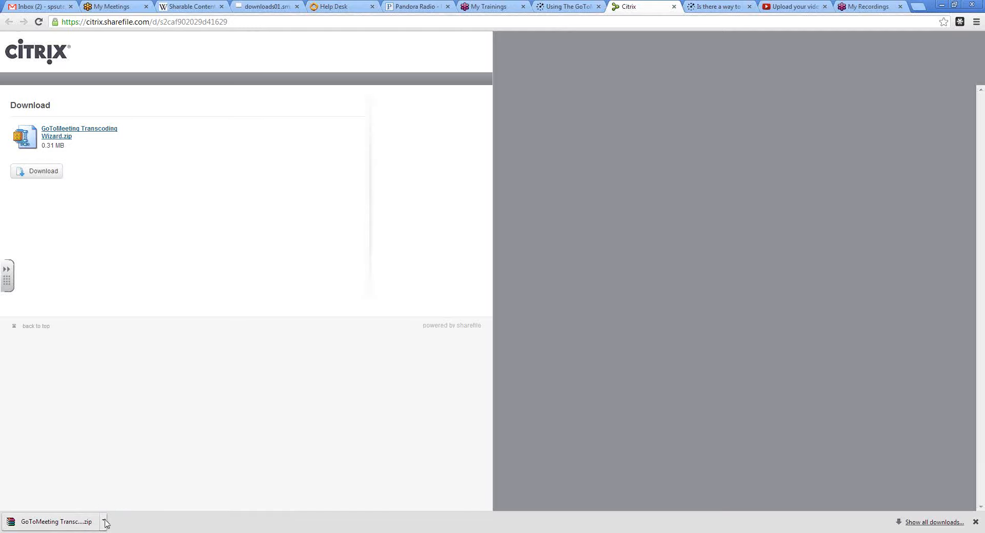
pyautogui.click(103, 521)
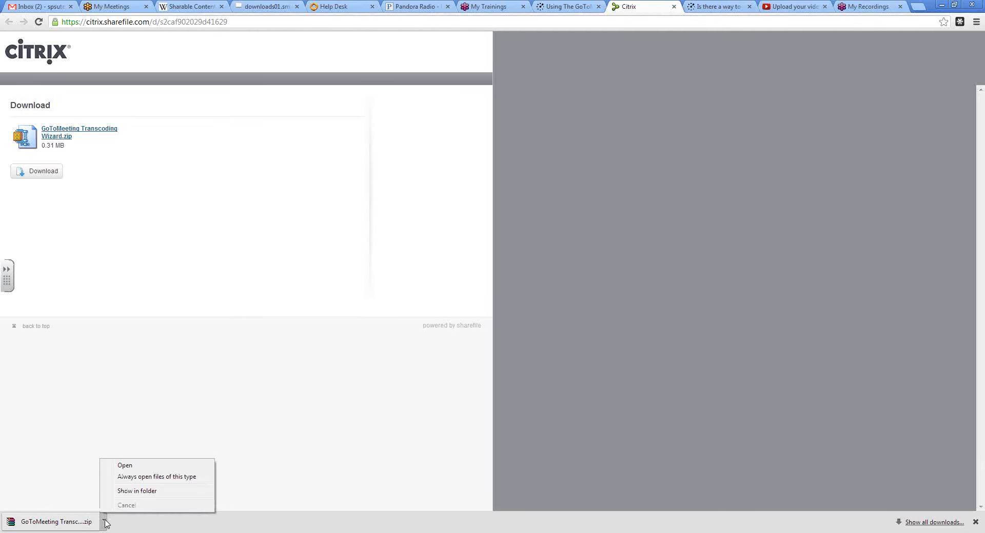
pyautogui.click(135, 492)
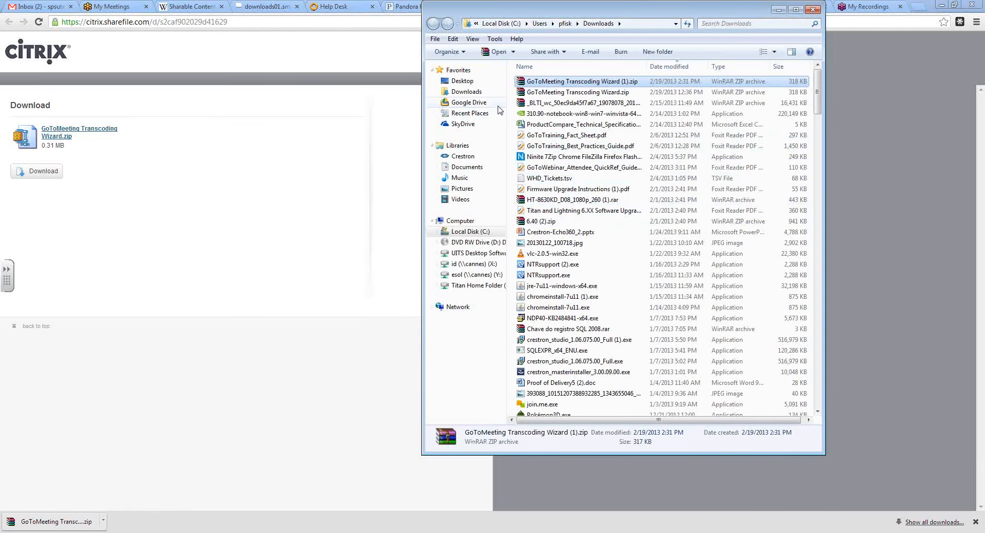
pyautogui.click(476, 92)
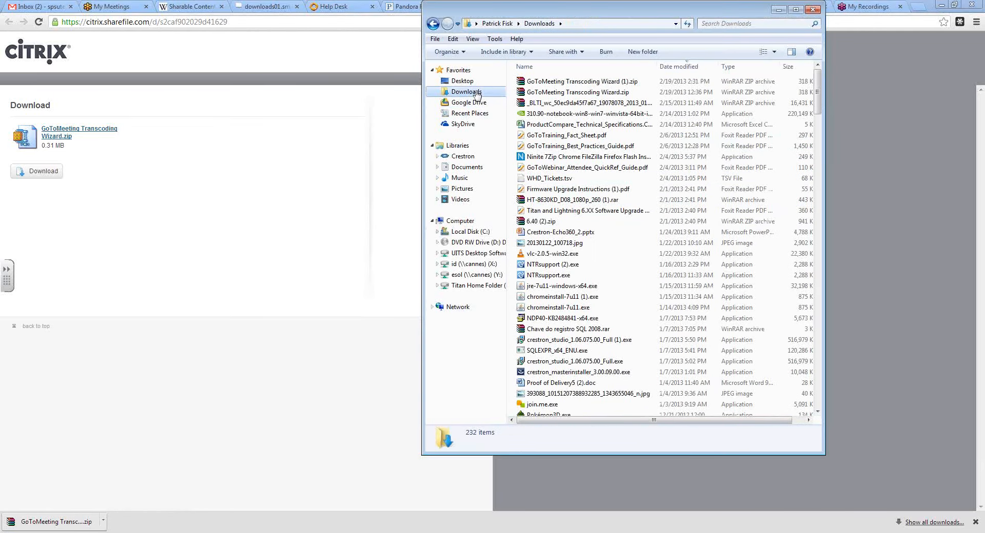
# - Extract the newest download, GoToMeeting Transcoding Wizard (1).zip, into its own folder of the same name
pyautogui.click(553, 83)
pyautogui.click(557, 93)
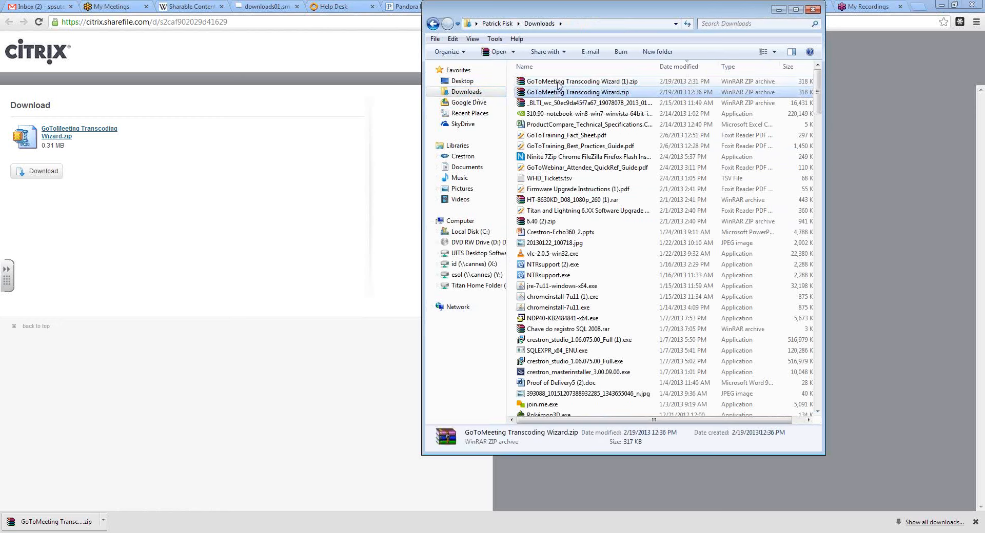
pyautogui.click(558, 82)
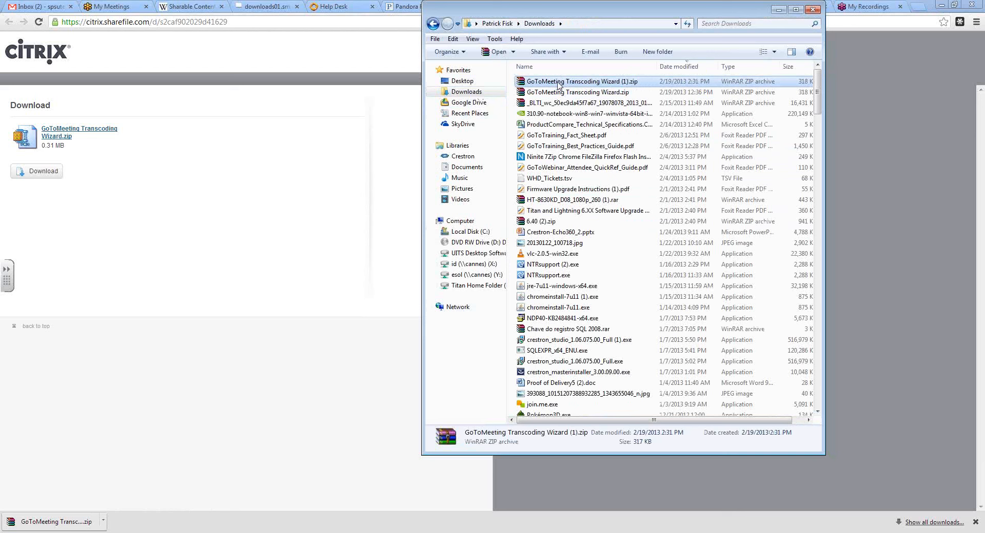
pyautogui.rightClick(559, 85)
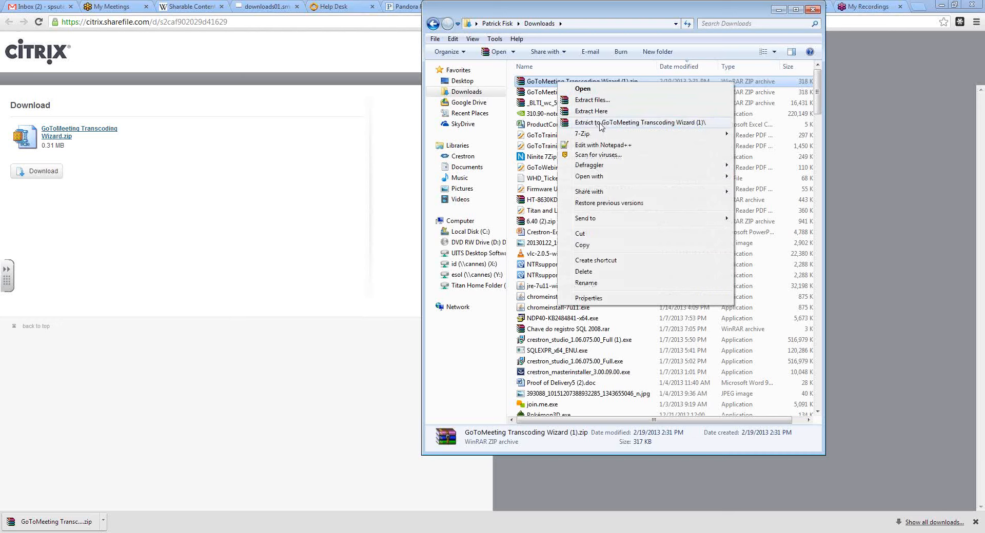
pyautogui.click(673, 123)
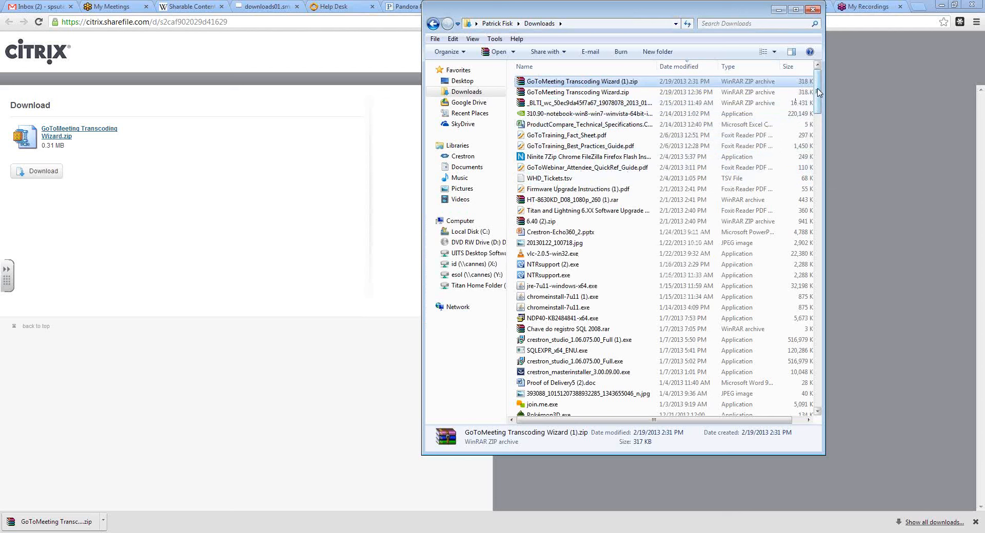
# - Open the extracted GoToMeeting Transcoding Wizard (1) folder and launch TranscodingWizard.exe
pyautogui.moveTo(817, 89); pyautogui.dragTo(818, 87)
pyautogui.moveTo(818, 92); pyautogui.dragTo(818, 385)
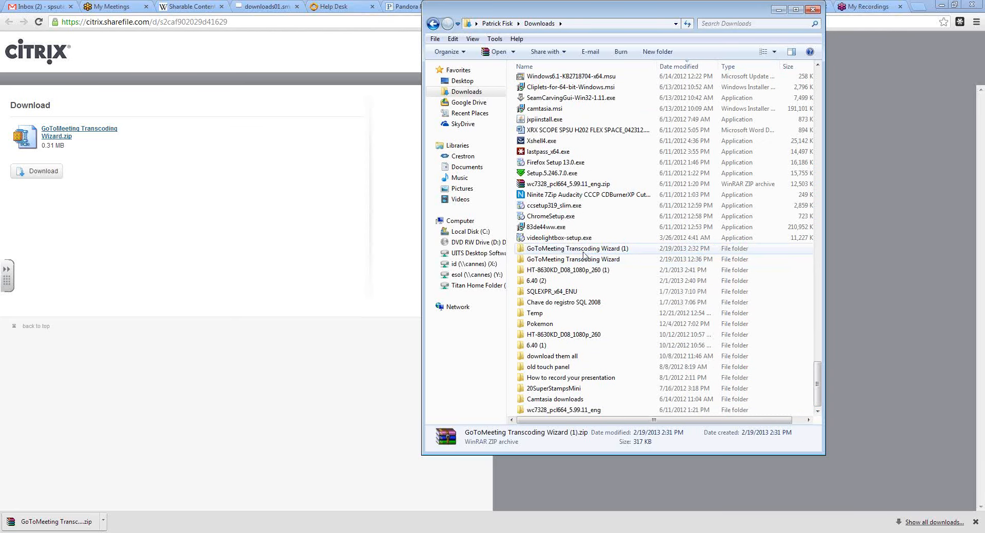
pyautogui.click(583, 252)
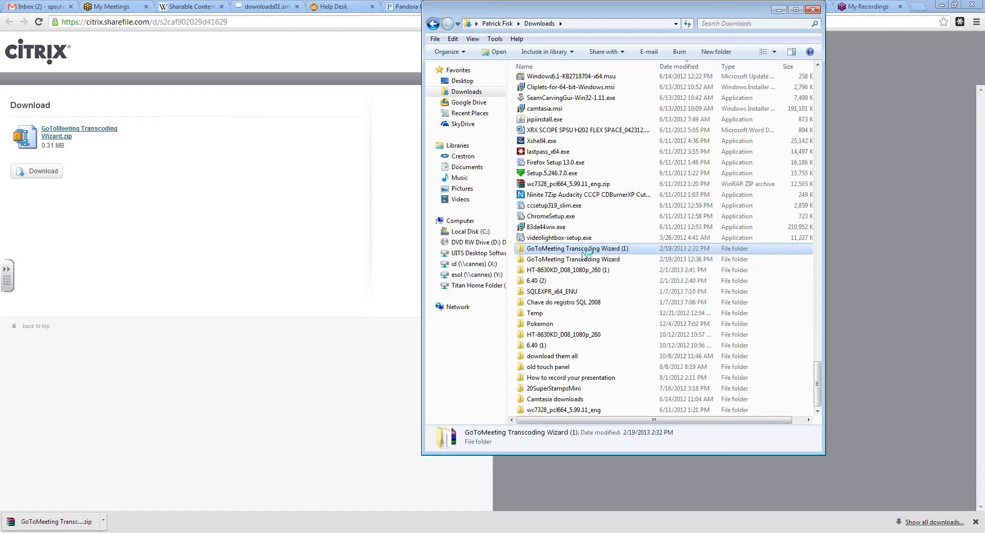
pyautogui.doubleClick(583, 251)
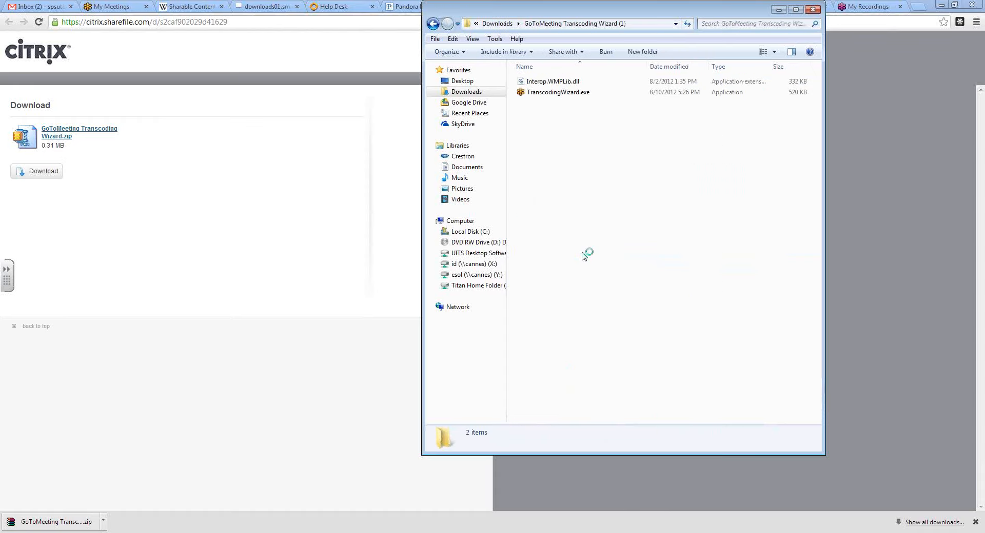
pyautogui.doubleClick(546, 94)
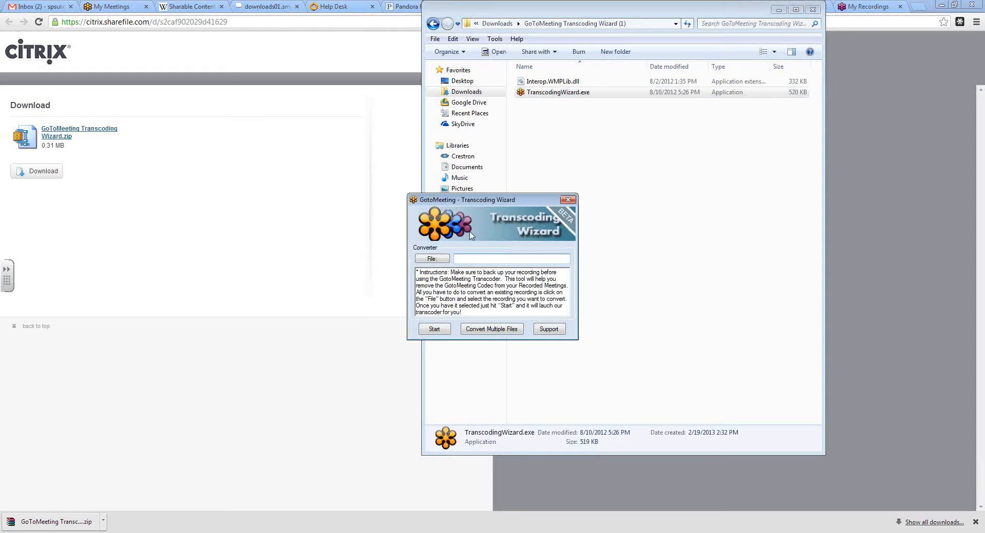
# - Load 2013-02-19 13.10 test teacher 1 GotoTraining Class.wmv from Z:\GotoTraining into the Transcoding Wizard
pyautogui.click(439, 260)
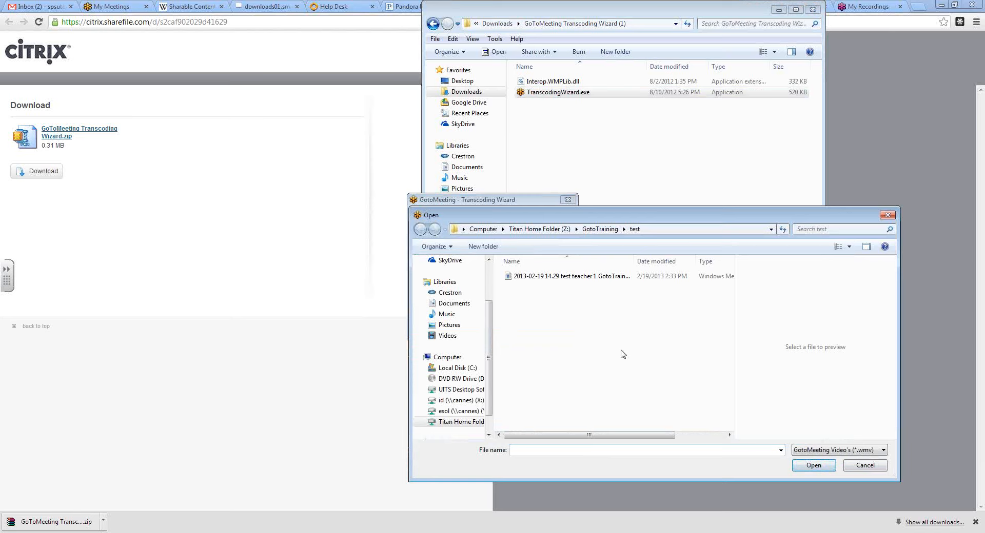
pyautogui.click(536, 229)
pyautogui.click(483, 229)
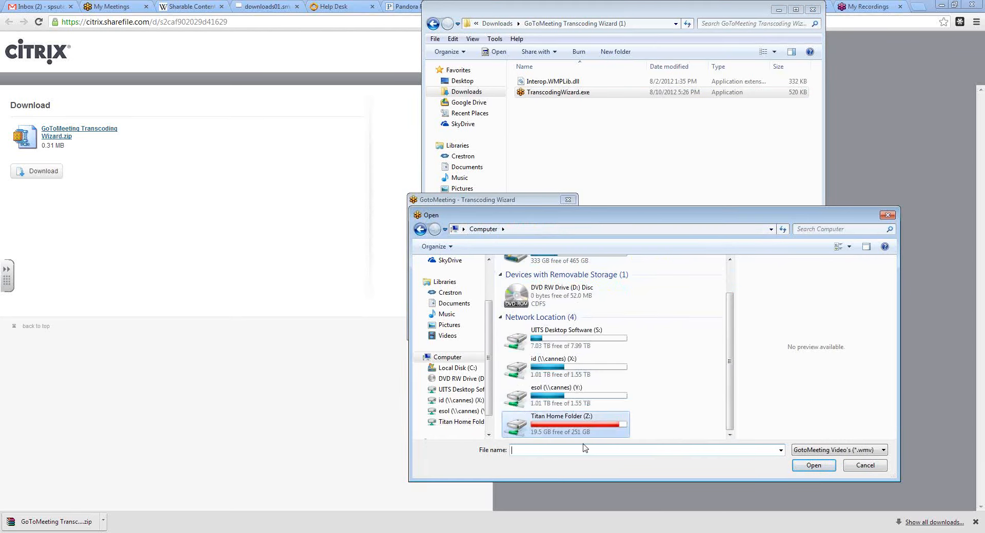
pyautogui.doubleClick(564, 430)
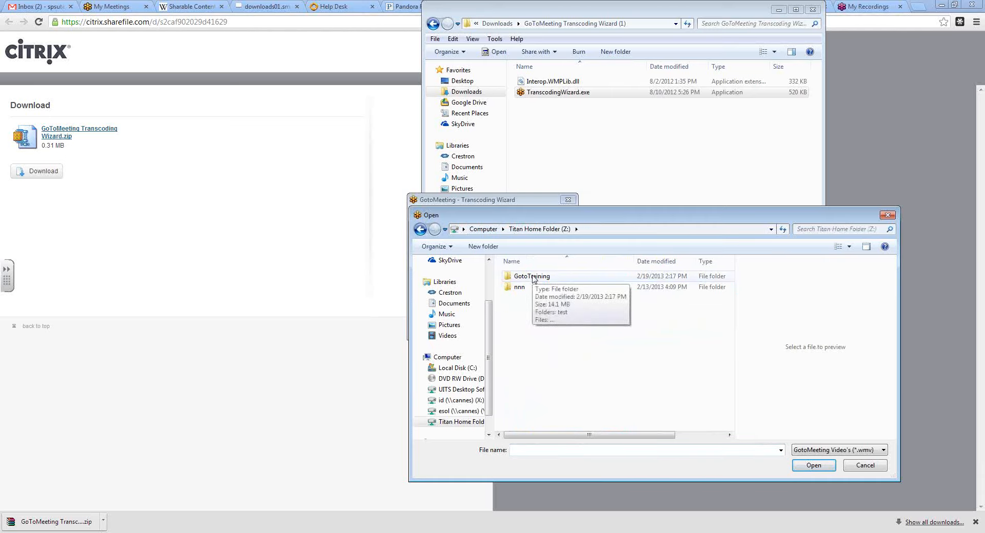
pyautogui.doubleClick(534, 277)
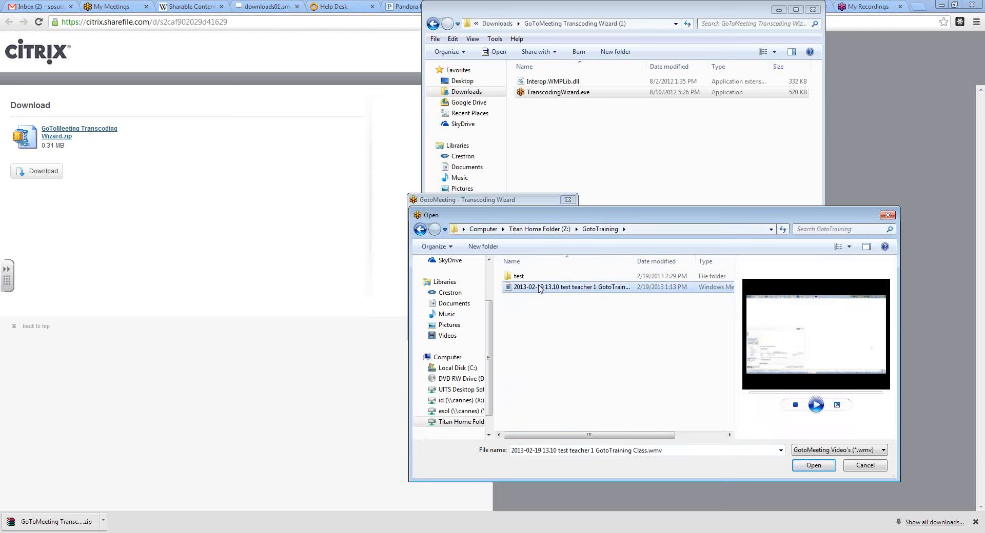
pyautogui.click(813, 465)
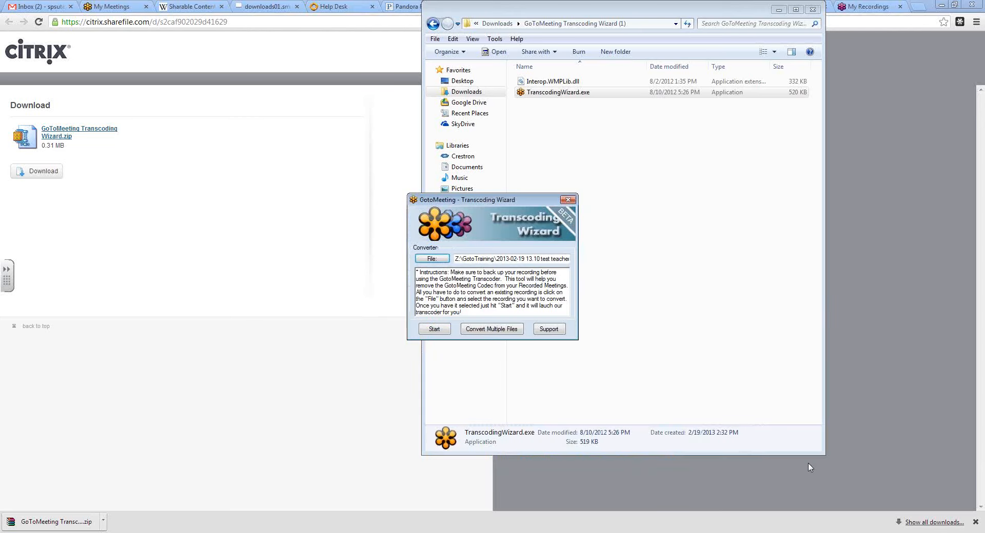
# - Convert the loaded recording, and close the Transcoding Wizard and its folder window once it has finished
pyautogui.click(434, 329)
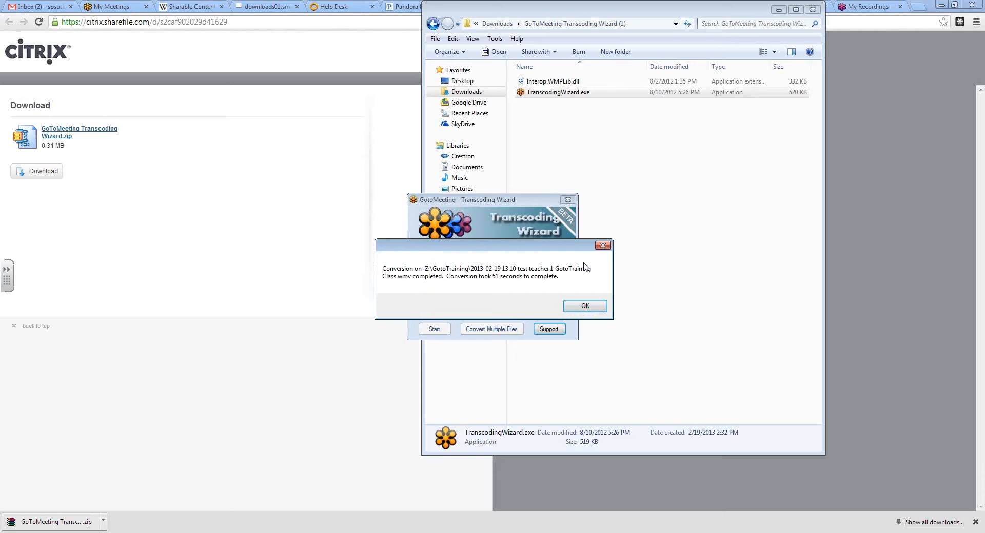
pyautogui.click(577, 306)
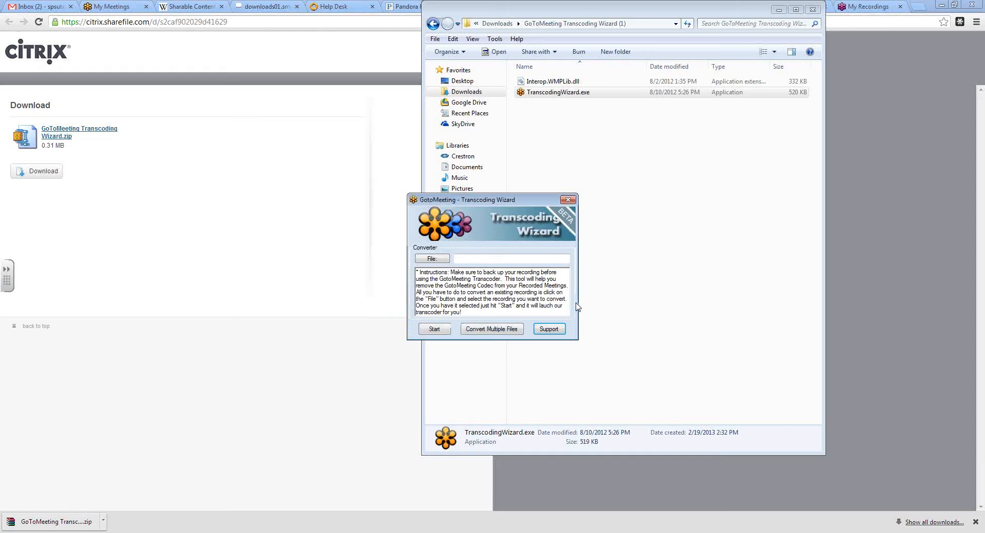
pyautogui.click(567, 201)
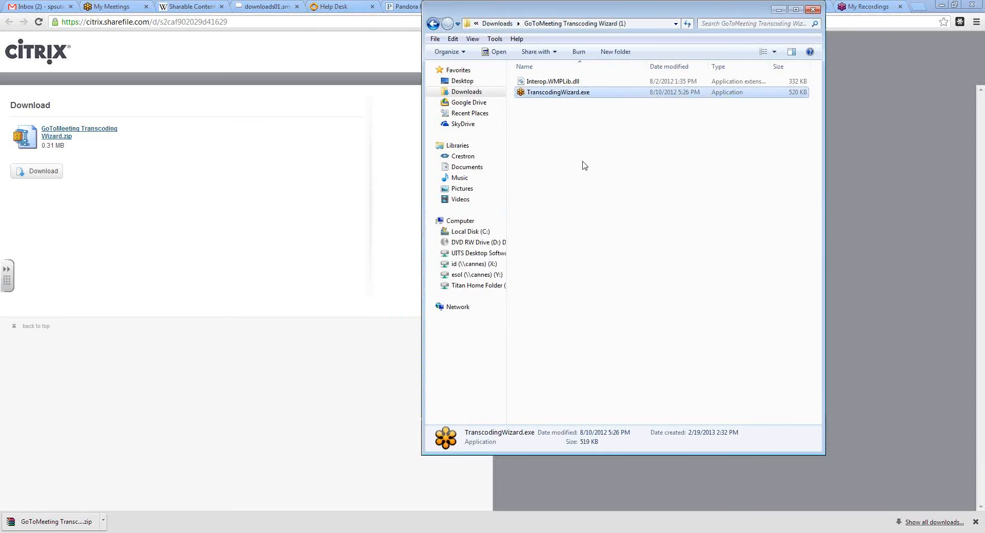
pyautogui.click(812, 9)
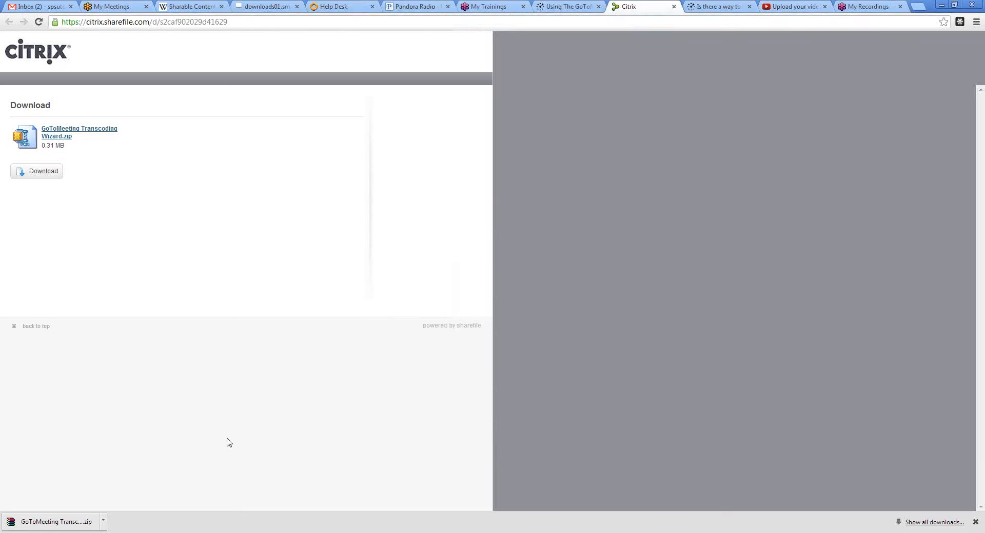
# - Bring back the Z:\GotoTraining folder window to check the converted recording's file size, and move the window aside
pyautogui.click(76, 532)
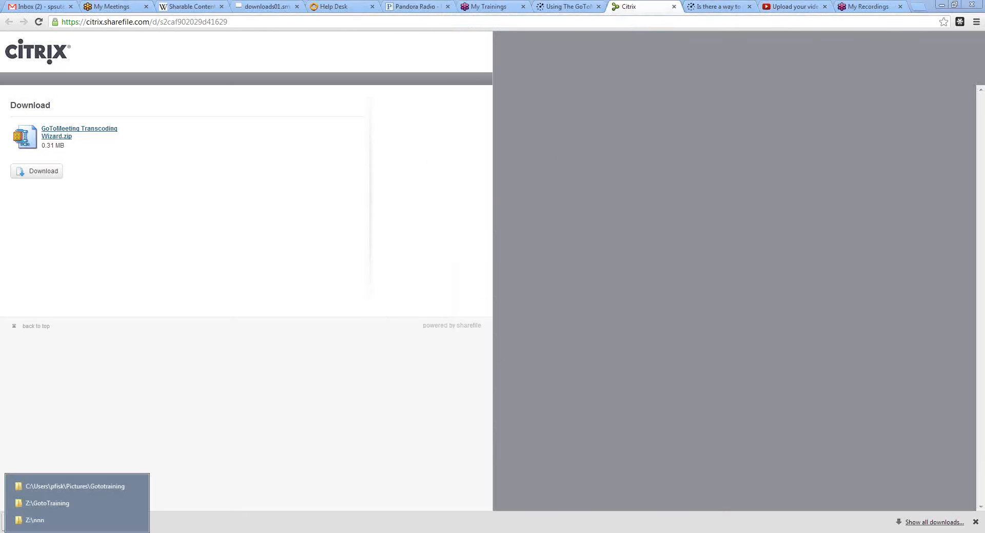
pyautogui.click(79, 505)
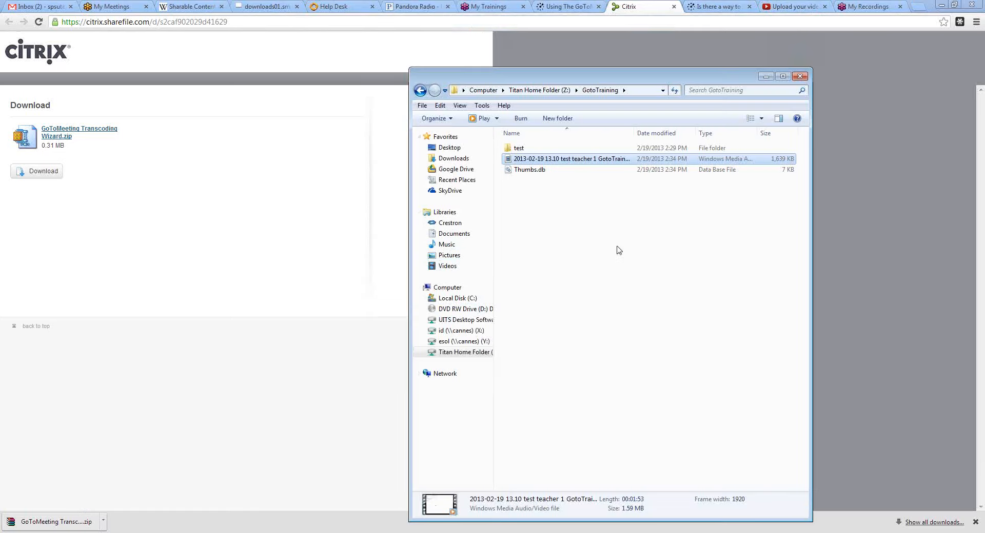
pyautogui.click(625, 172)
pyautogui.click(774, 160)
pyautogui.moveTo(659, 80); pyautogui.dragTo(254, 69)
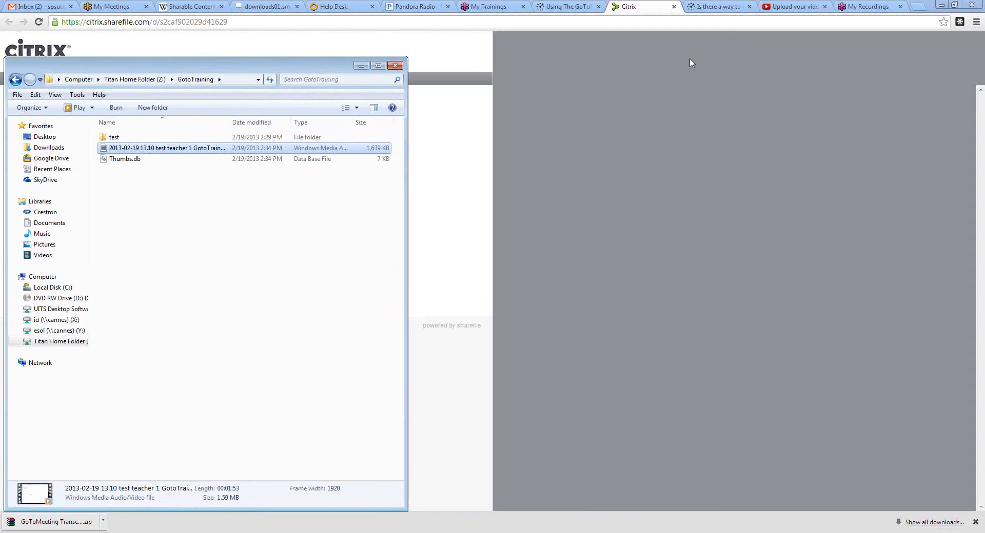
# - Start a new YouTube upload and add 2013-02-19 13.10 test teacher 1 GotoTraining Class.wmv from the Z:\GotoTraining folder
pyautogui.click(786, 8)
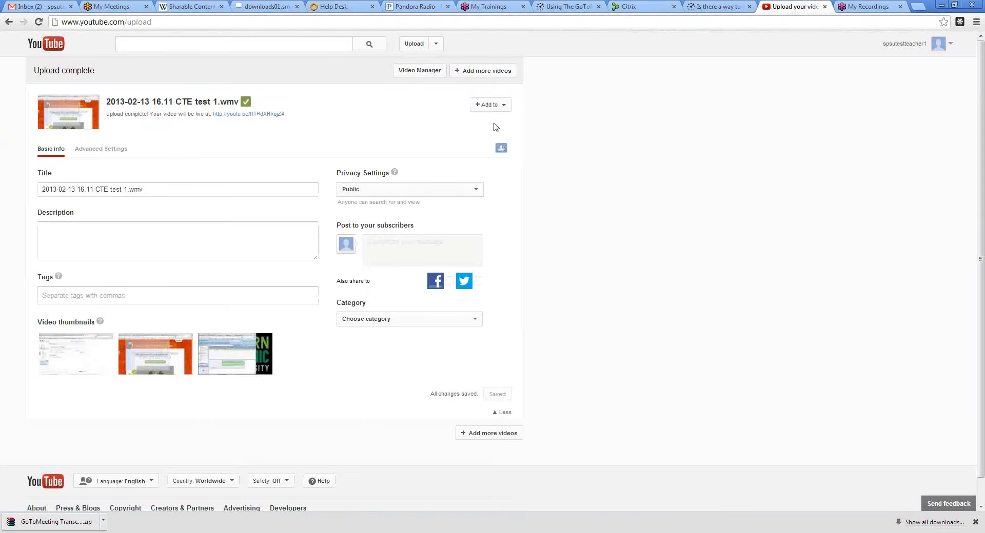
pyautogui.click(416, 45)
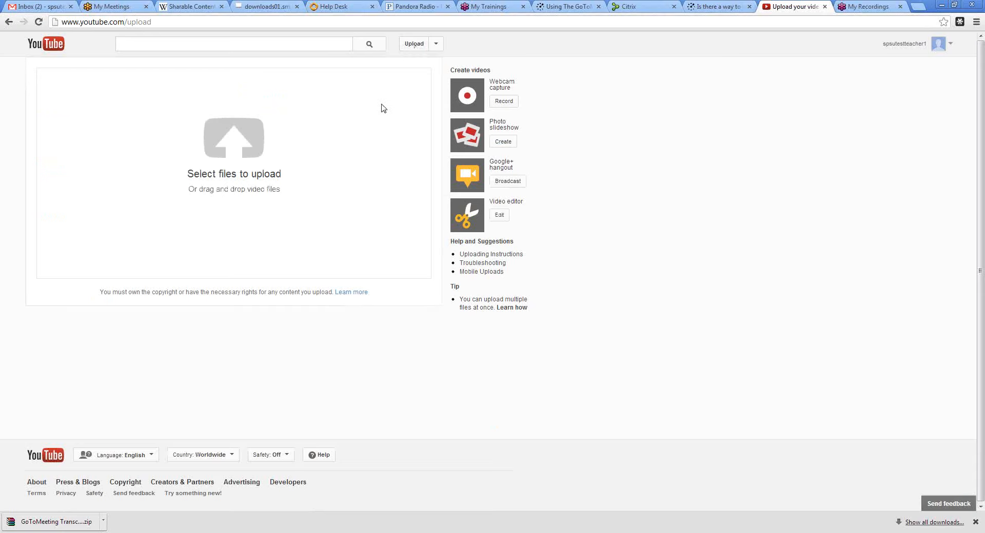
pyautogui.moveTo(74, 532)
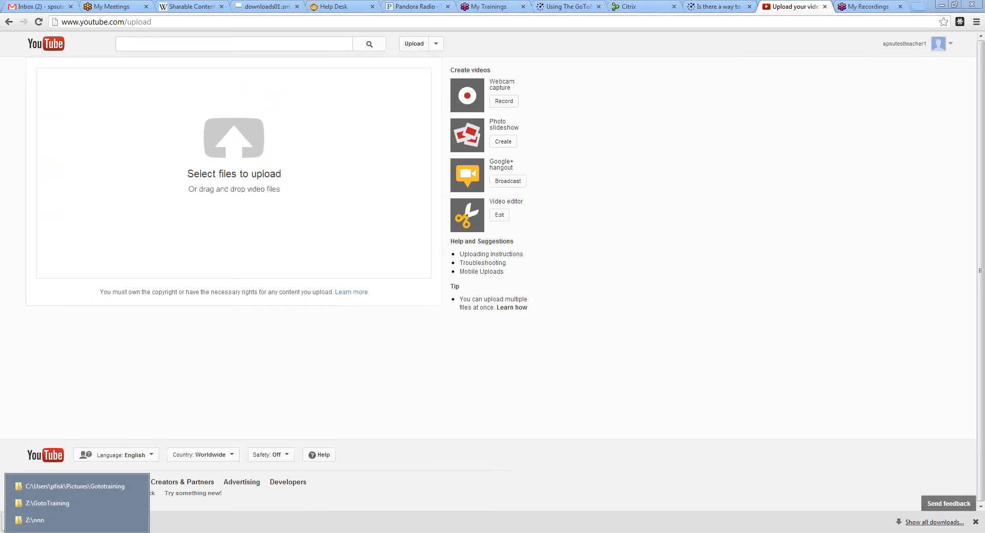
pyautogui.click(64, 502)
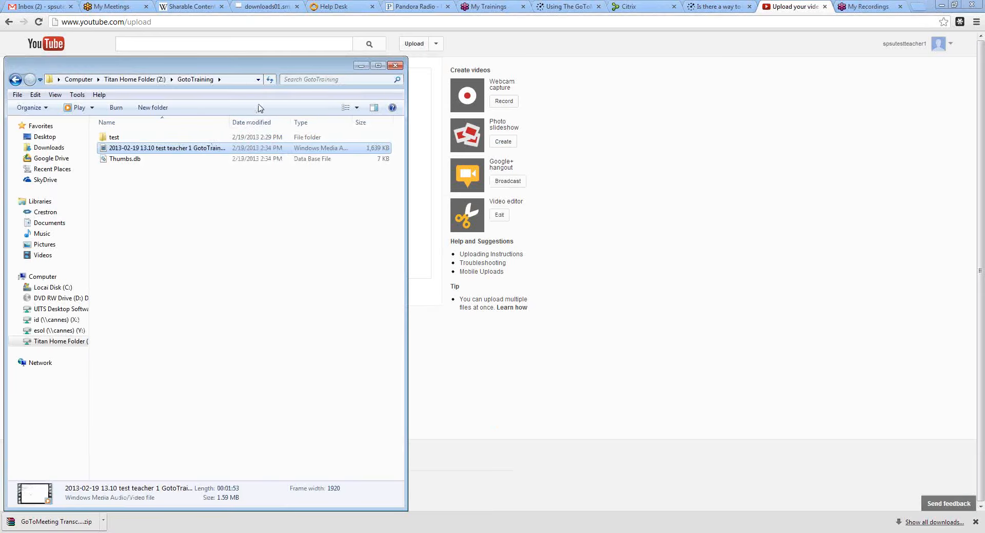
pyautogui.moveTo(277, 69); pyautogui.dragTo(753, 68)
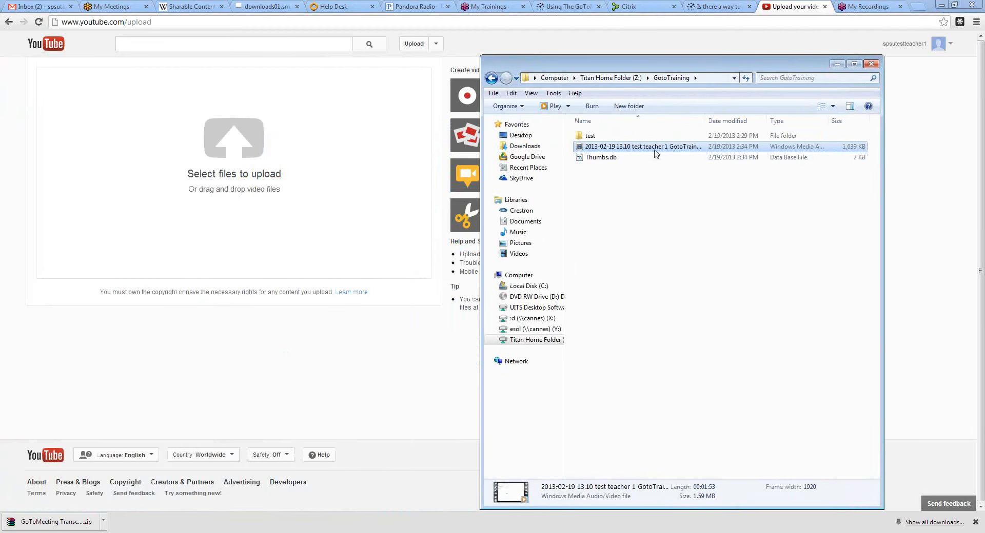
pyautogui.moveTo(655, 149); pyautogui.dragTo(276, 159)
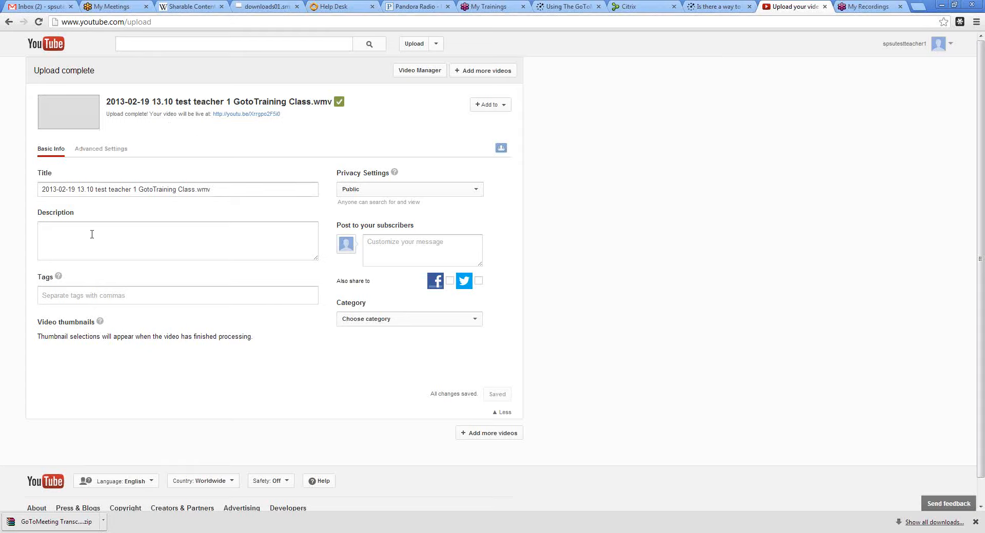
# - Add the tag spsutestteacher1 to the uploaded video
pyautogui.click(161, 293)
pyautogui.write('s')
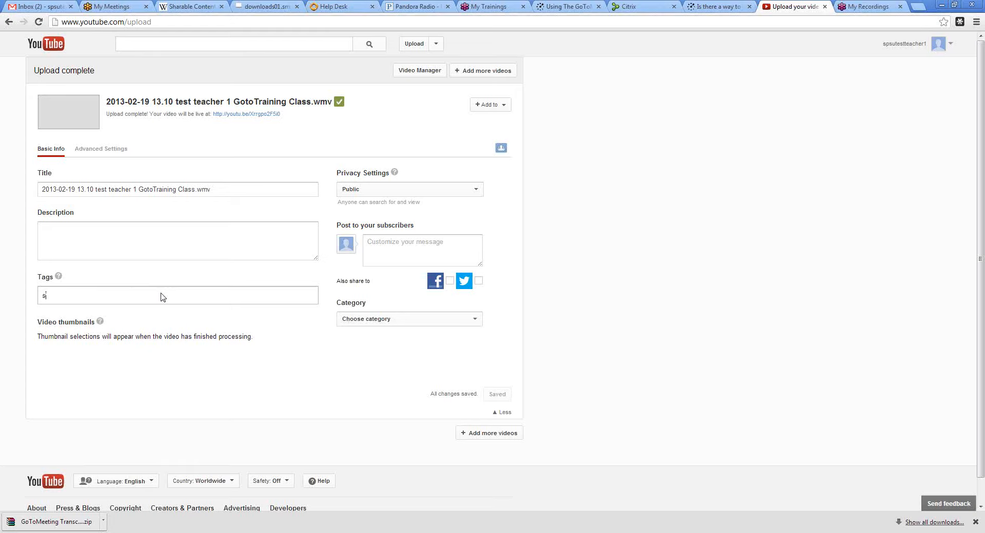
pyautogui.write('psutest')
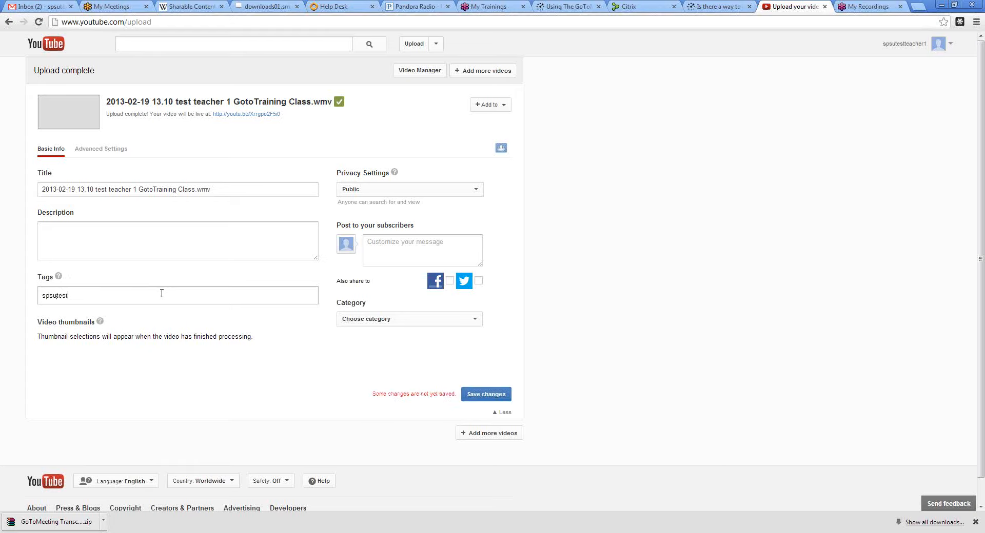
pyautogui.write('teacher1')
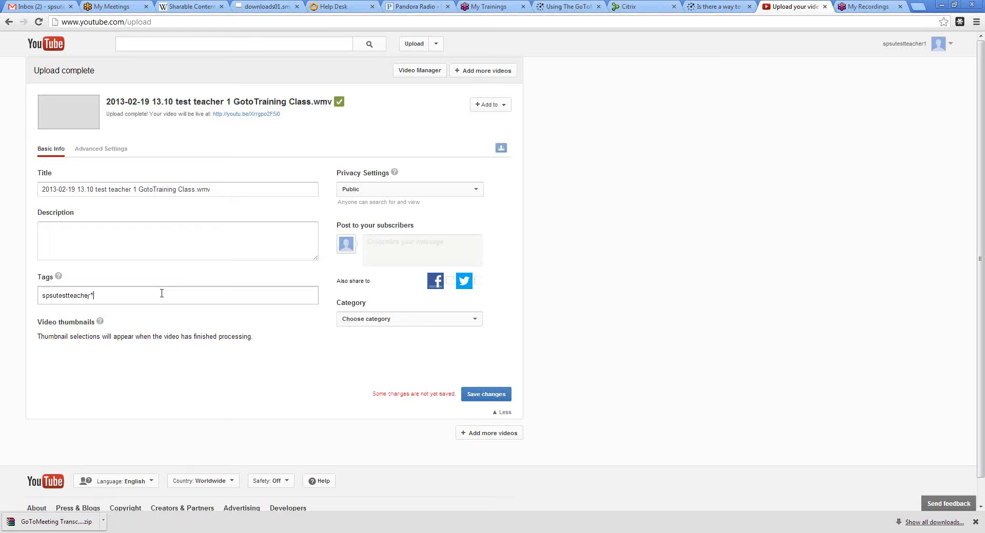
pyautogui.press('Return')
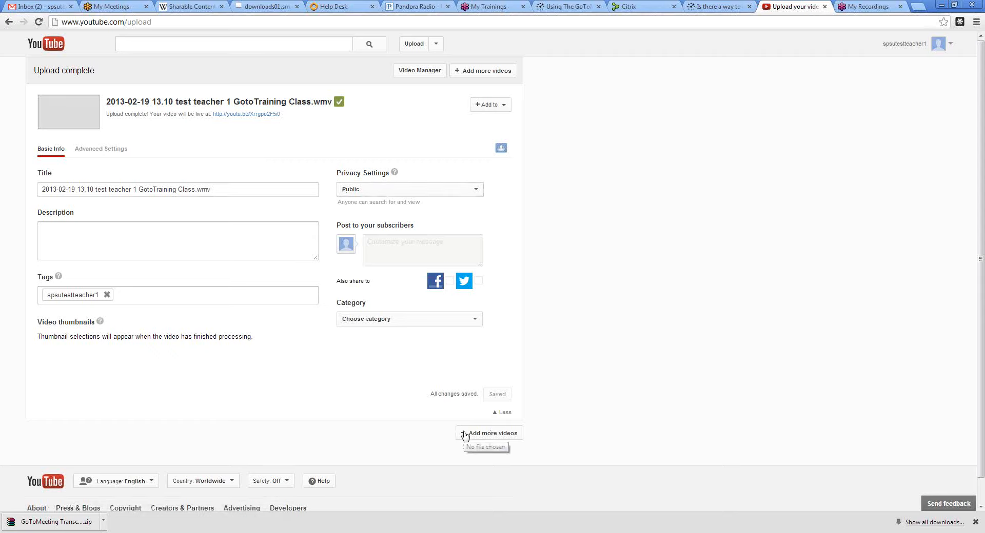
# - Open the GotoTraining Class video from the Video Manager's uploads and view its embed code and share link
pyautogui.click(411, 70)
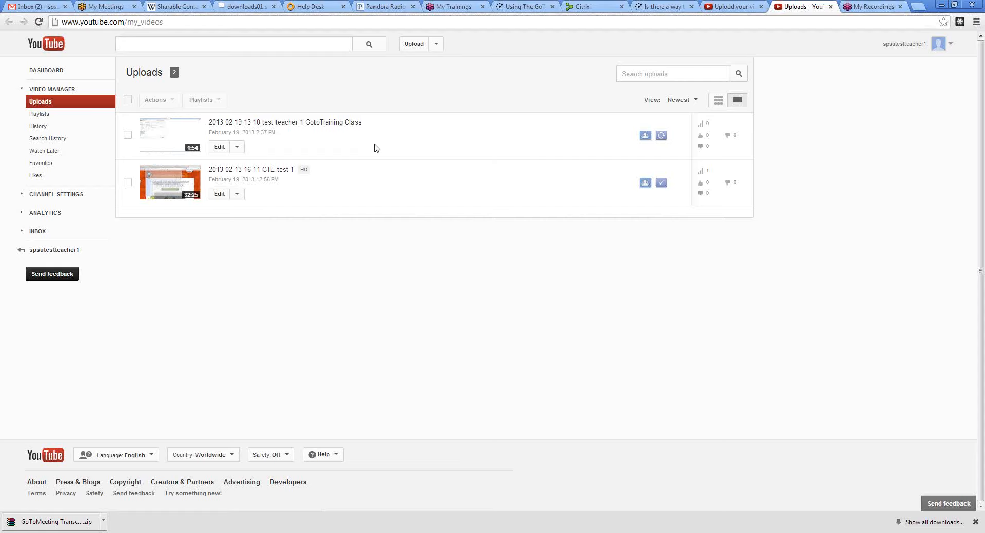
pyautogui.click(332, 124)
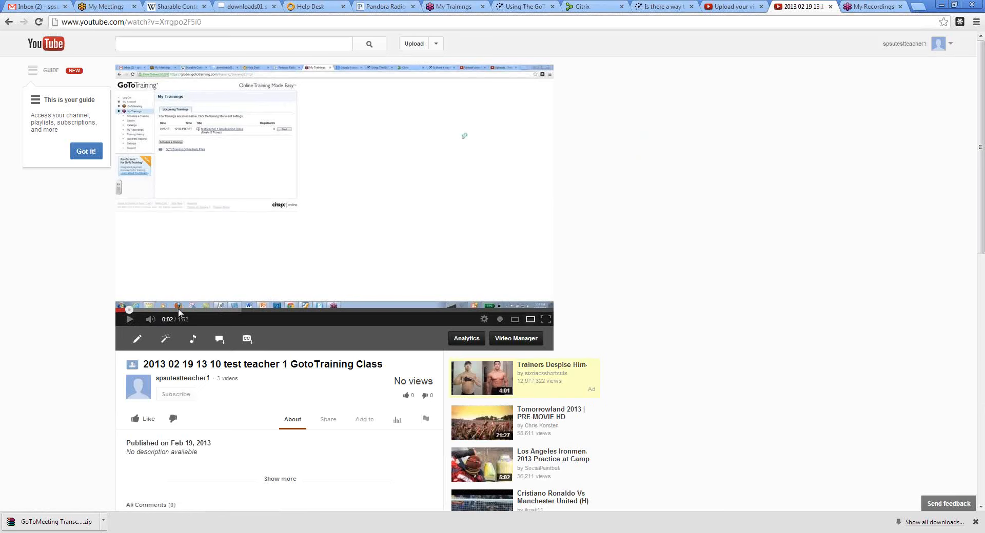
pyautogui.click(331, 422)
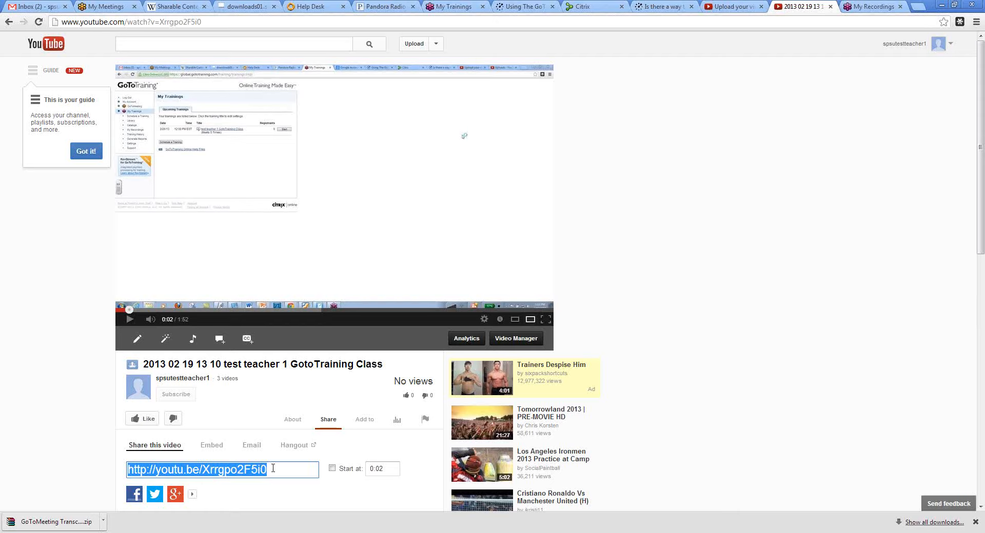
pyautogui.click(216, 447)
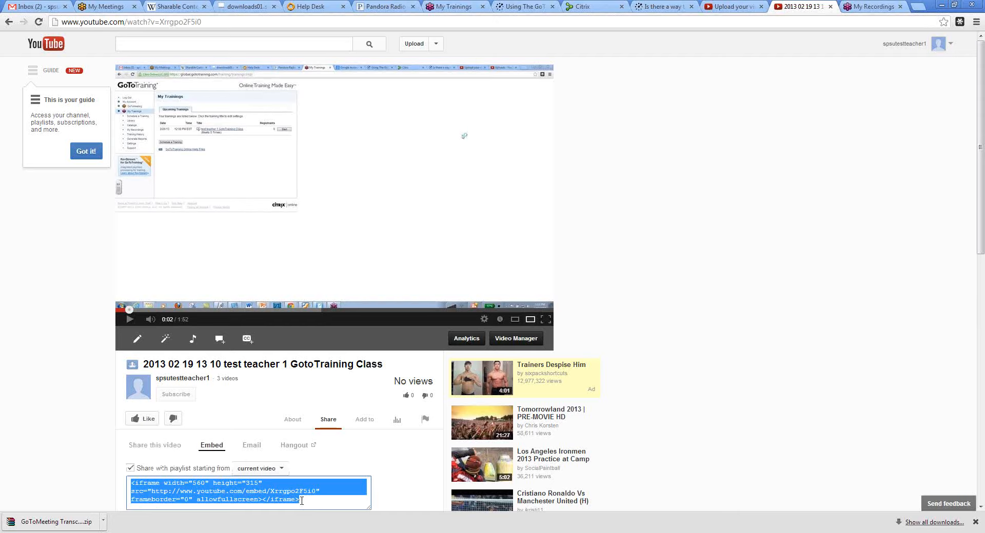
pyautogui.click(154, 445)
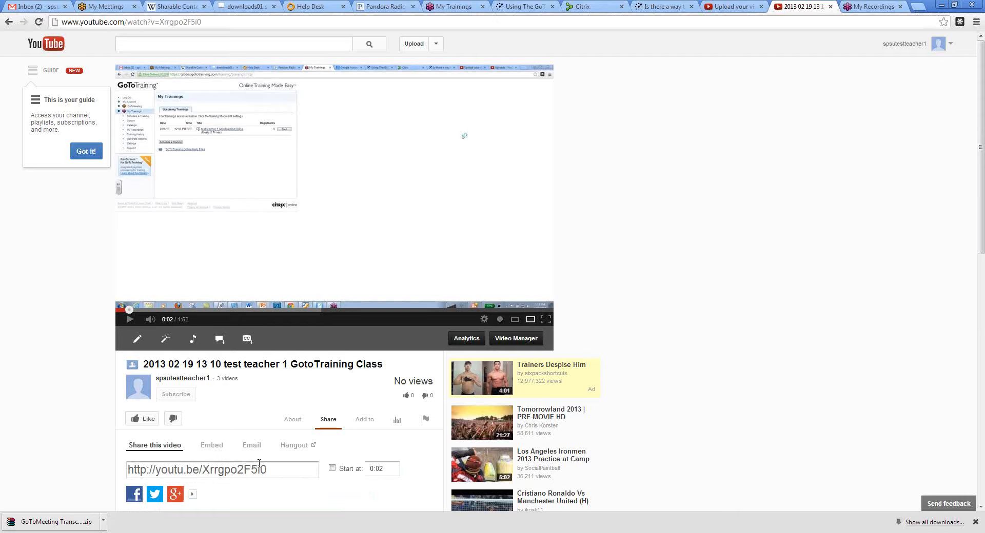